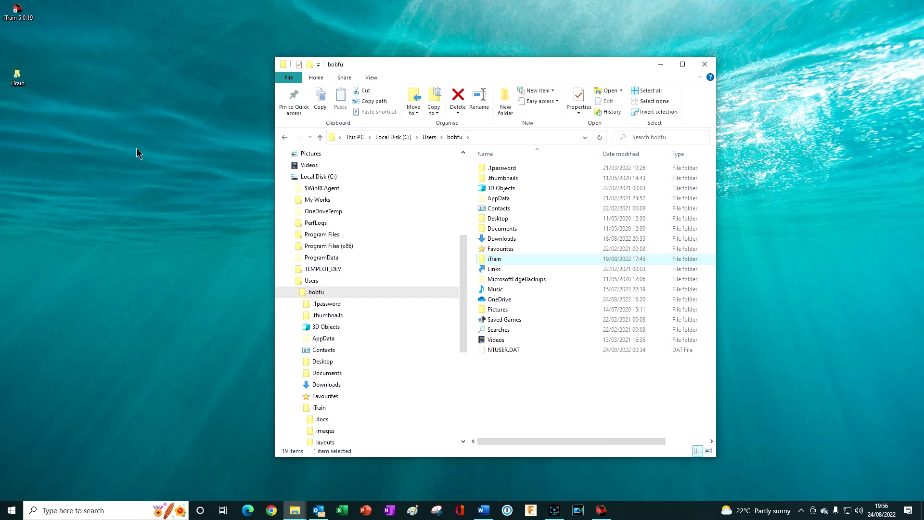
Open the iTrain user folder and point out its images, layouts and sounds subfolders.
double_click(483, 263)
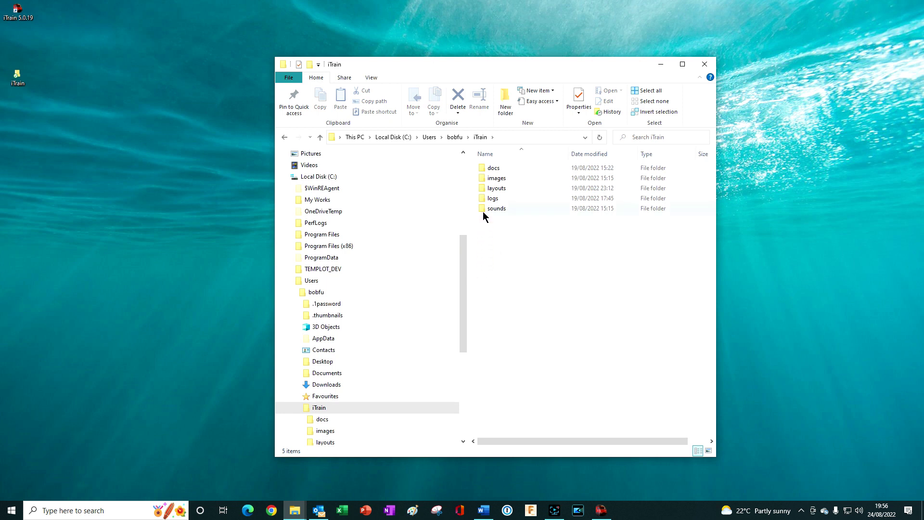
click(483, 179)
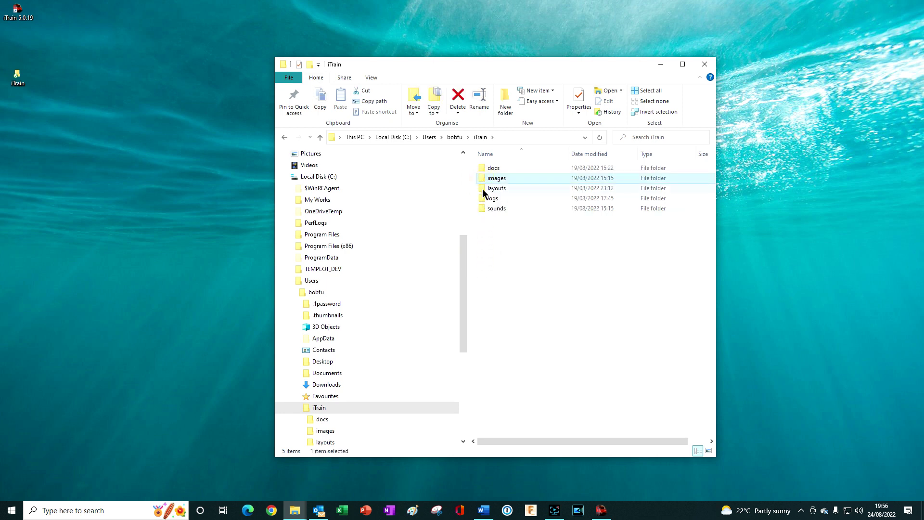
click(483, 186)
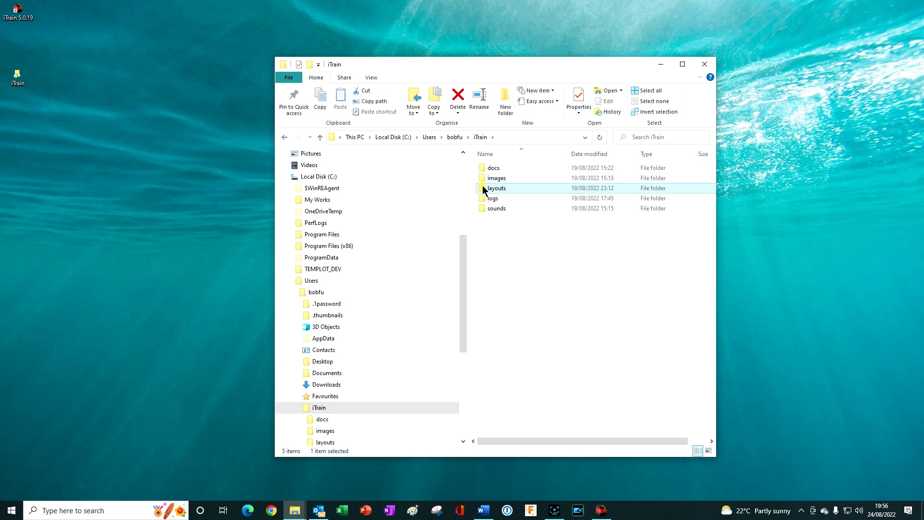
click(483, 210)
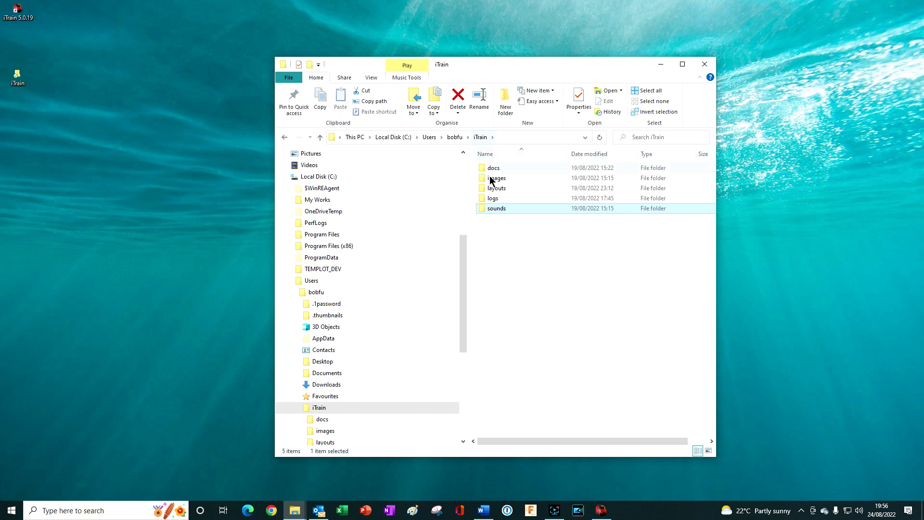
Bring iTrain to the front and open Edit > Preferences to show the home-folder base path.
click(602, 511)
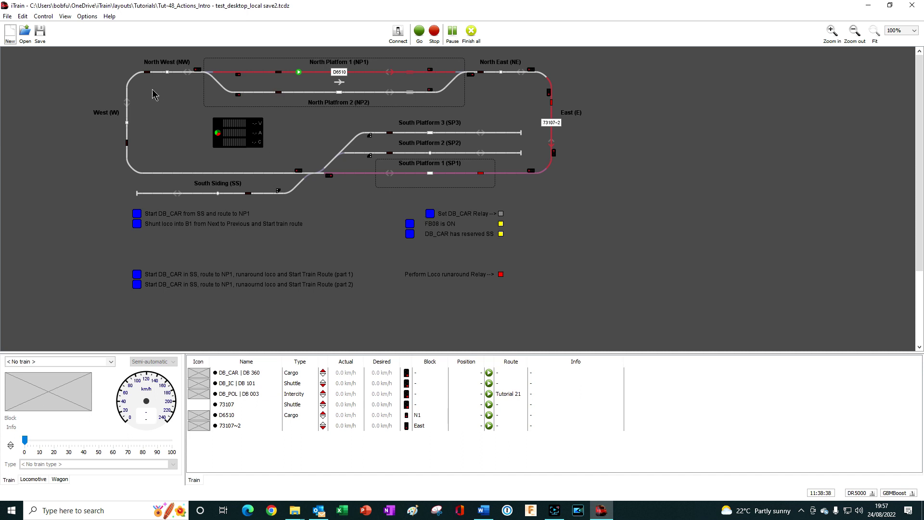
click(22, 17)
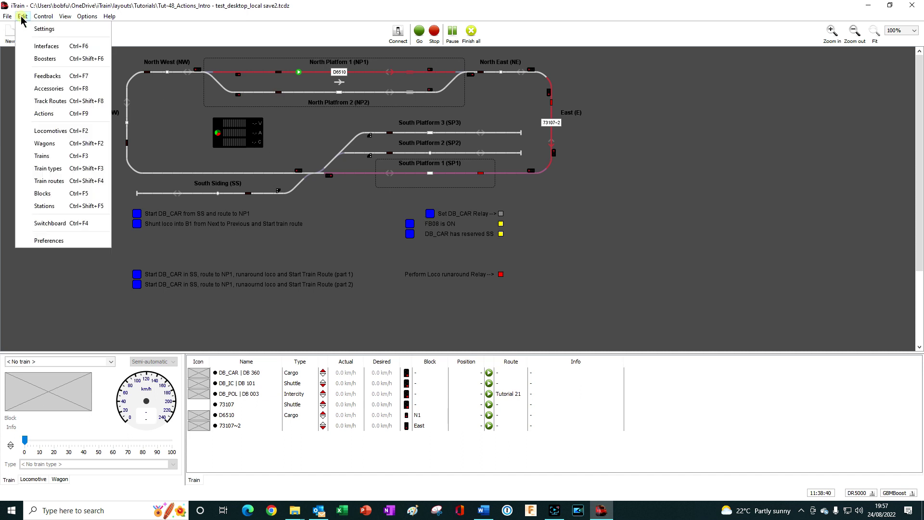
click(47, 241)
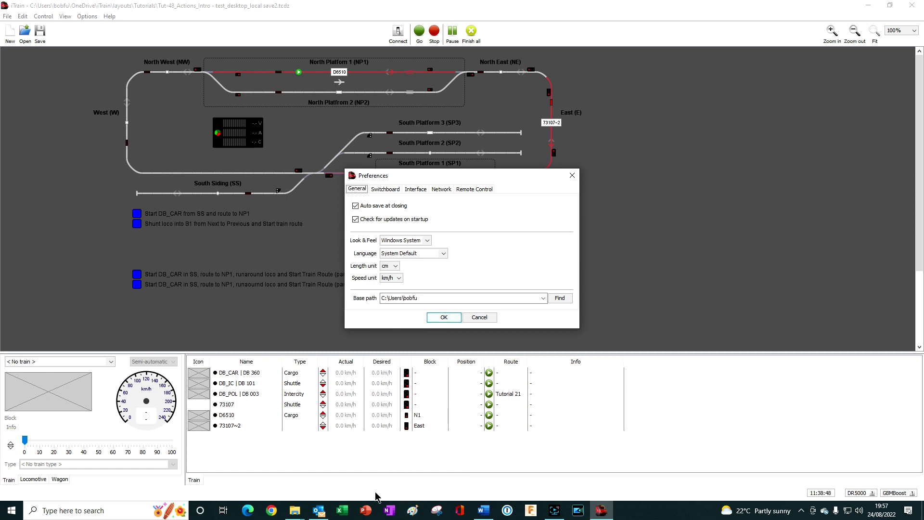
Return to the iTrain folder window in File Explorer and refresh its listing.
click(296, 511)
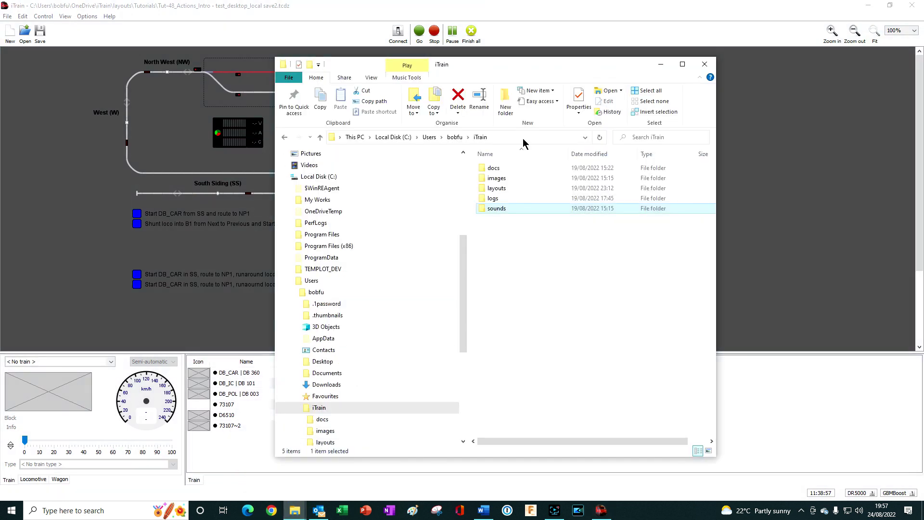
click(248, 479)
click(480, 139)
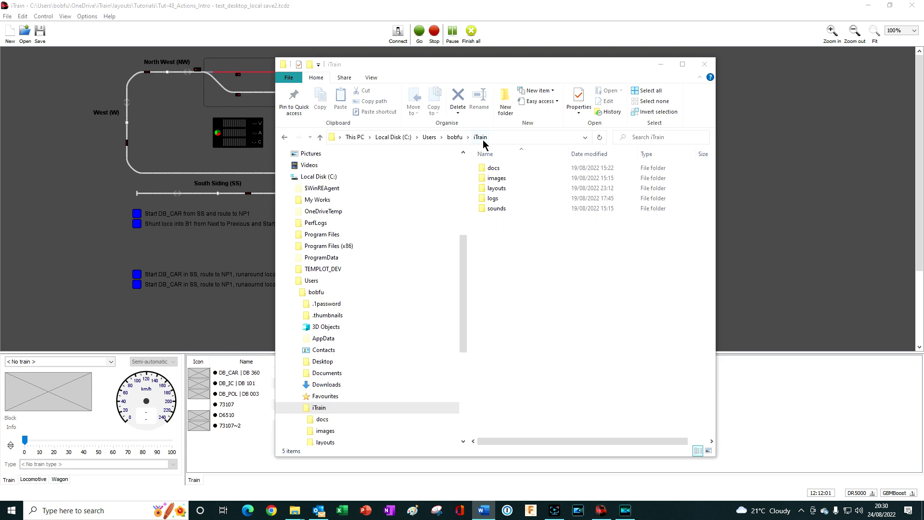
Go up to the user's home folder and expand OneDrive - Personal in the navigation pane.
click(487, 142)
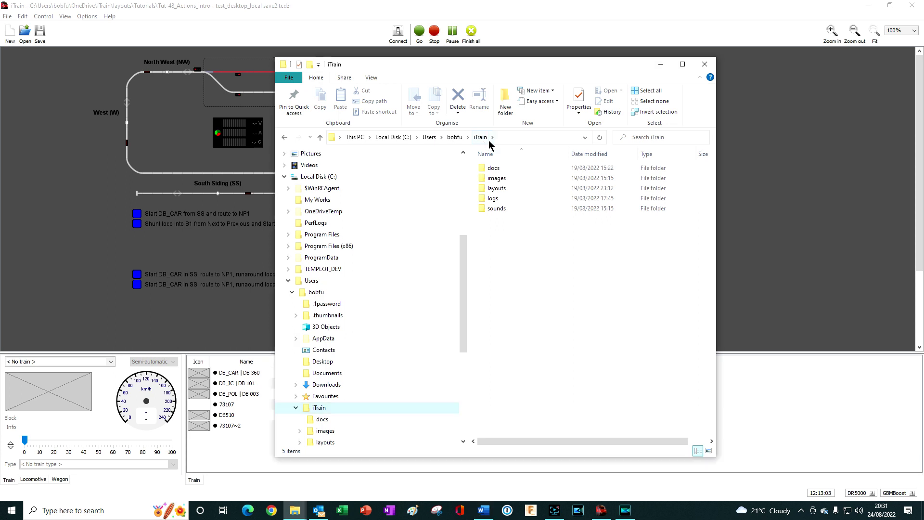
click(455, 138)
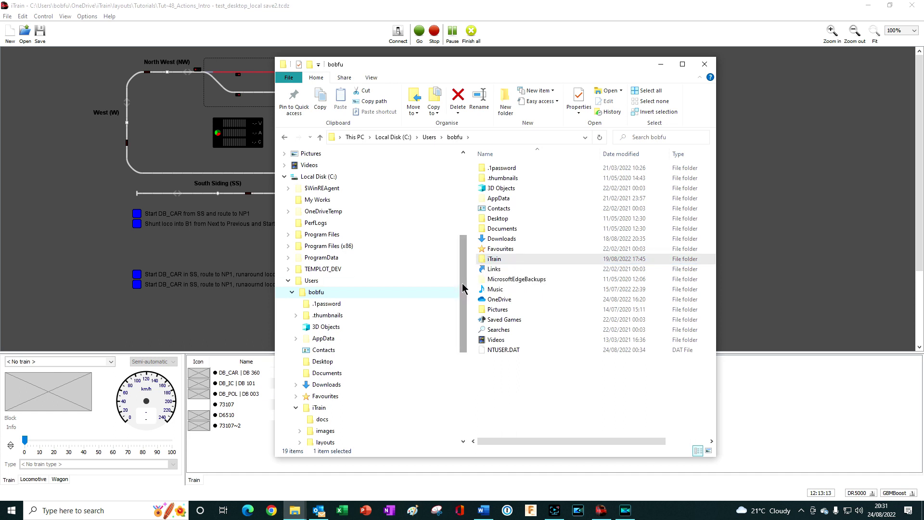
drag(463, 288, 463, 209)
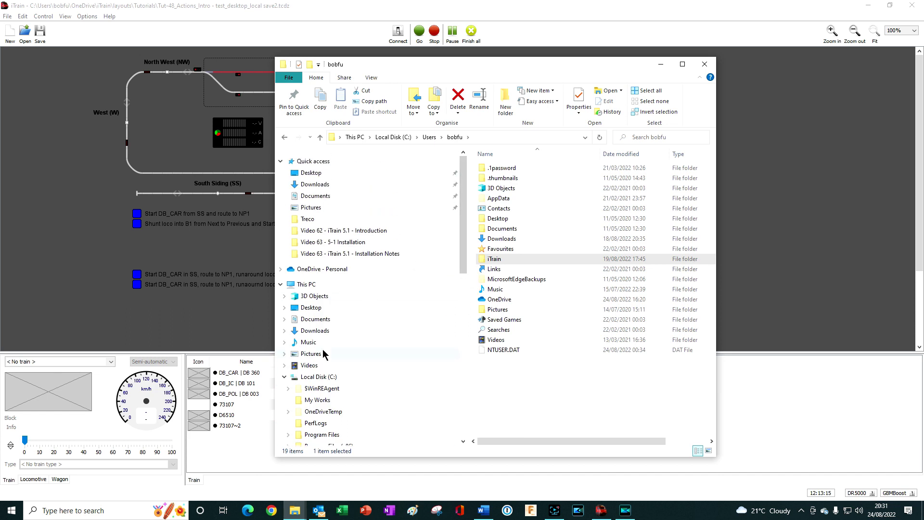
click(281, 269)
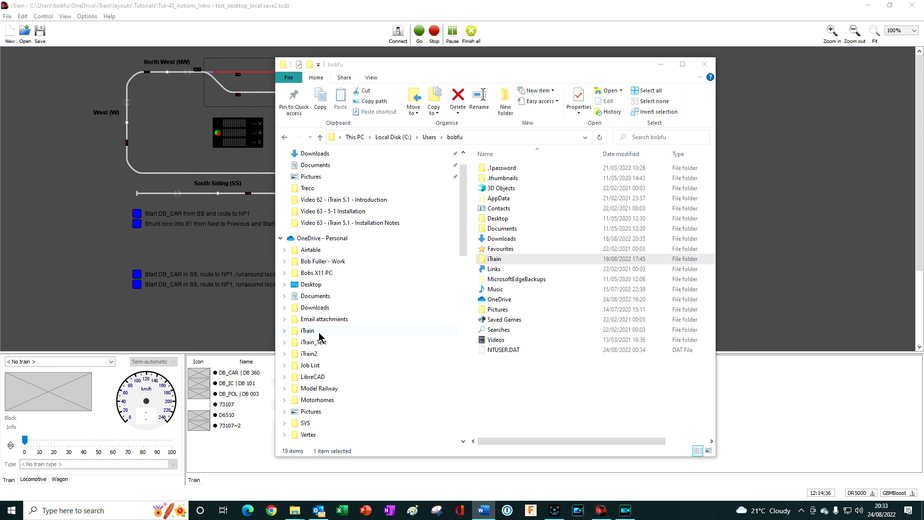
Set the Preferences base path with Find, first to OneDrive, then to its iTrain folder.
click(97, 92)
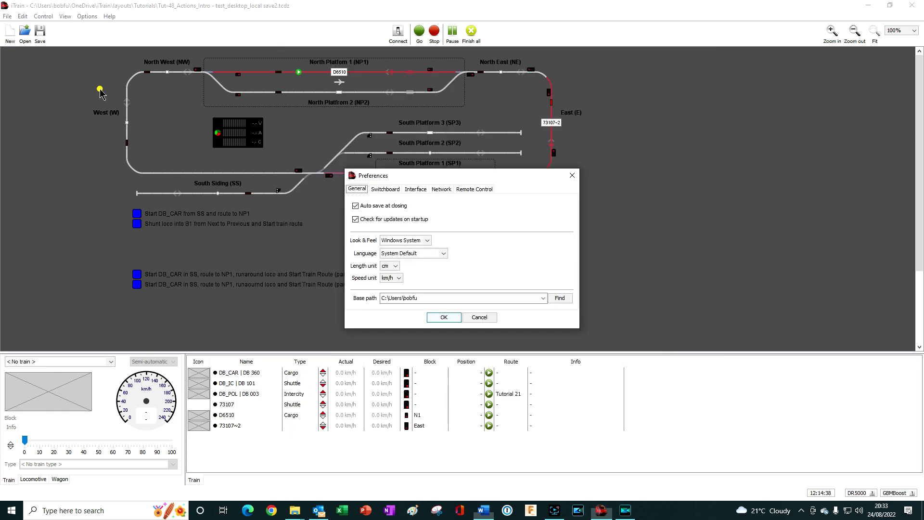
click(392, 297)
click(561, 298)
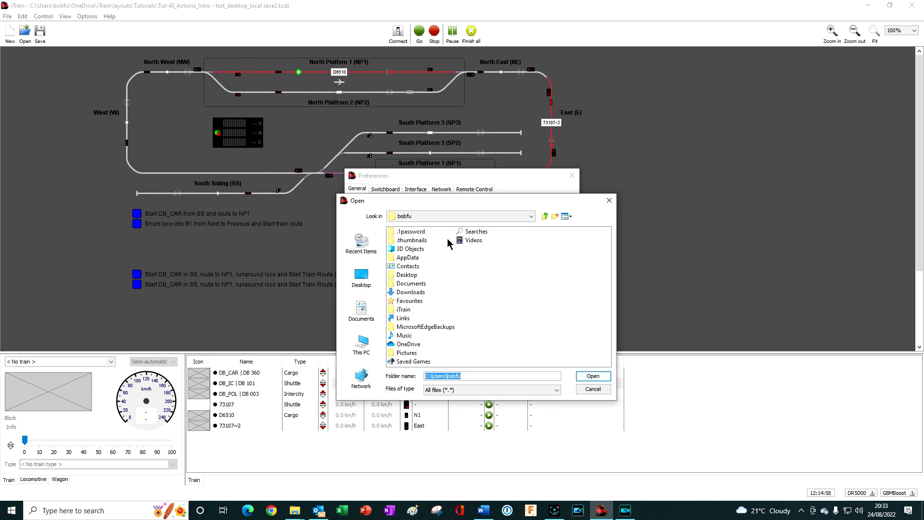
click(393, 345)
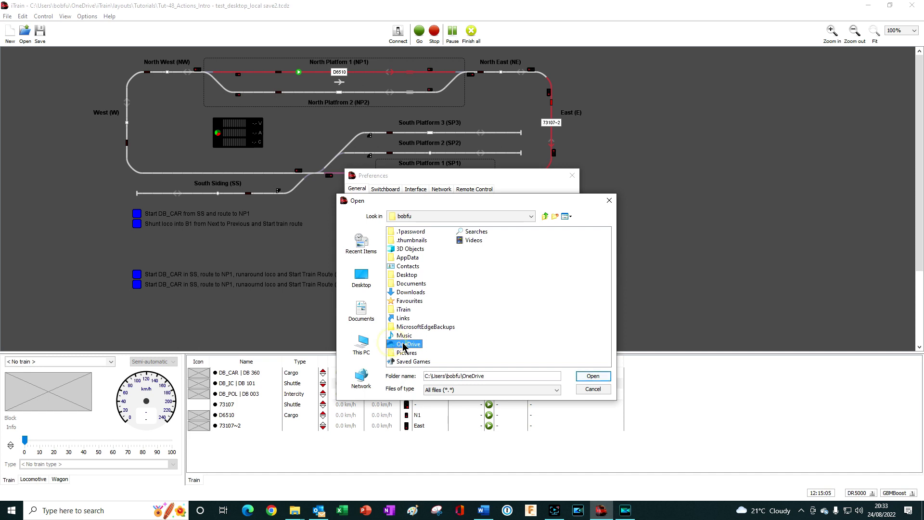
click(595, 377)
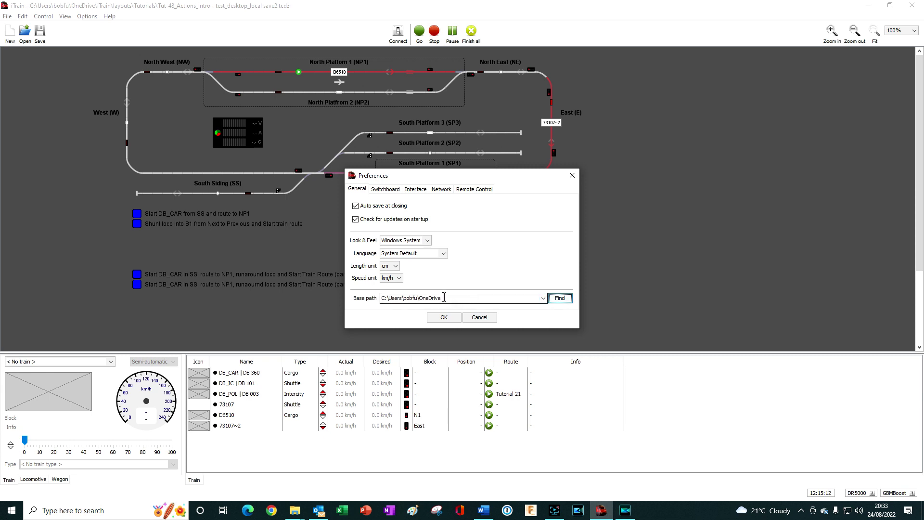
click(559, 298)
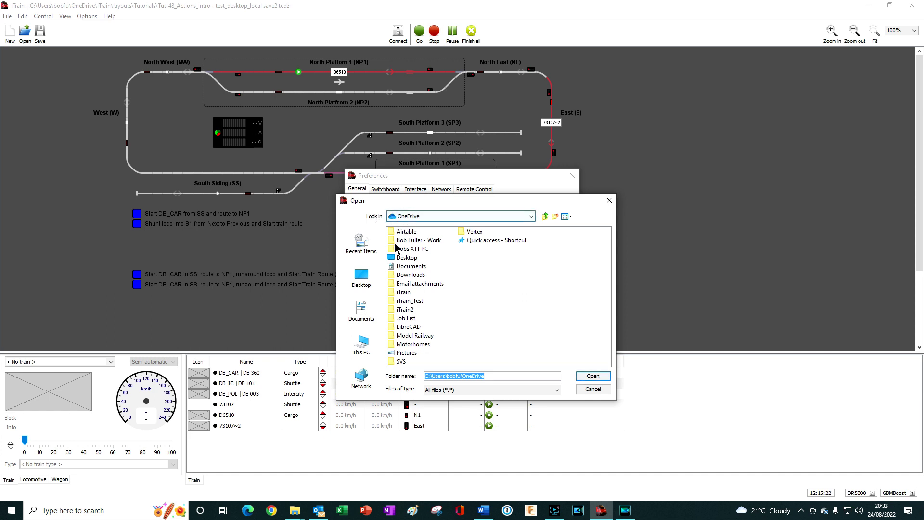
click(403, 293)
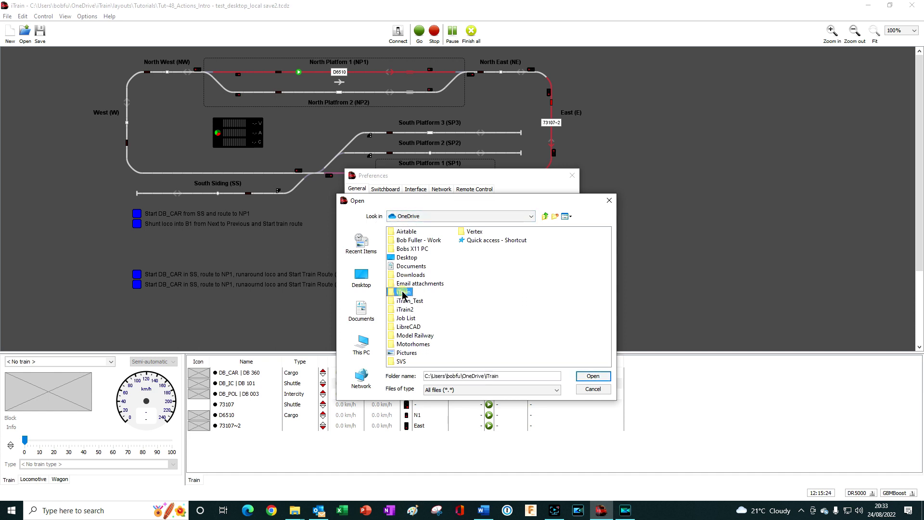
click(590, 379)
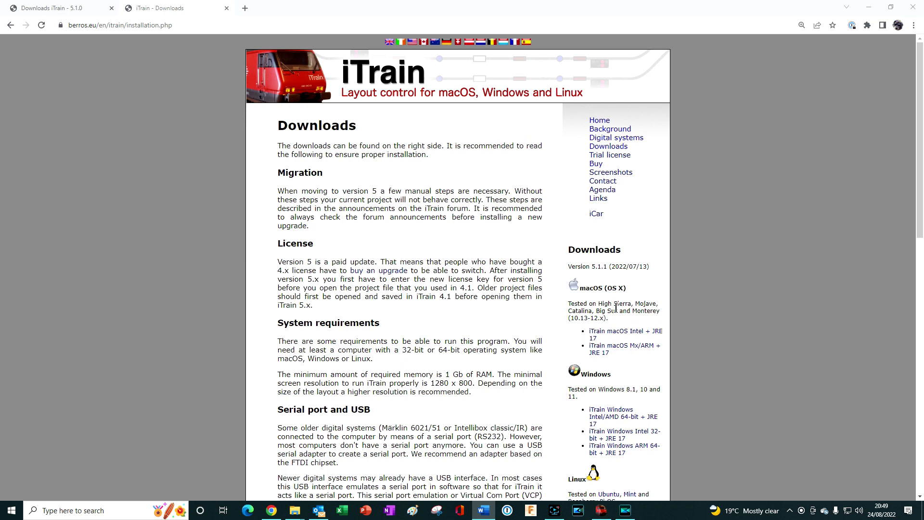
scroll(616, 308, down, 2)
scroll(615, 309, down, 2)
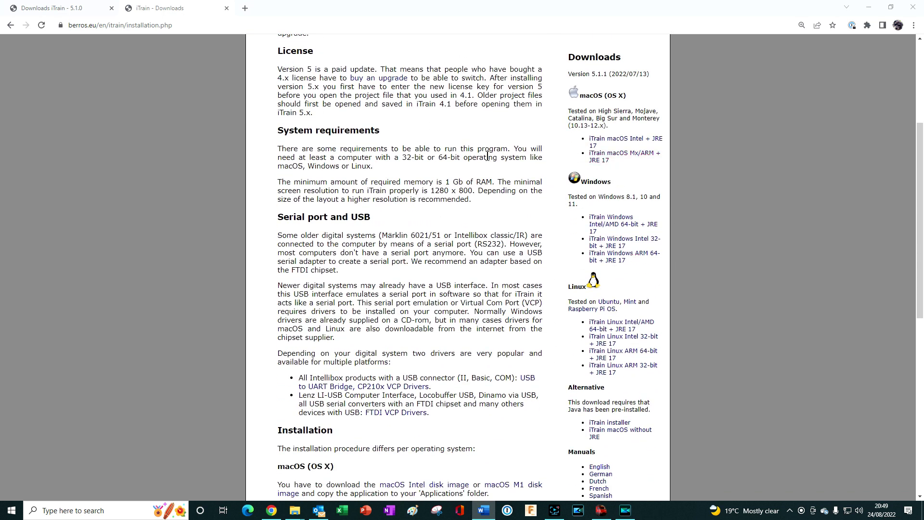
scroll(485, 158, up, 4)
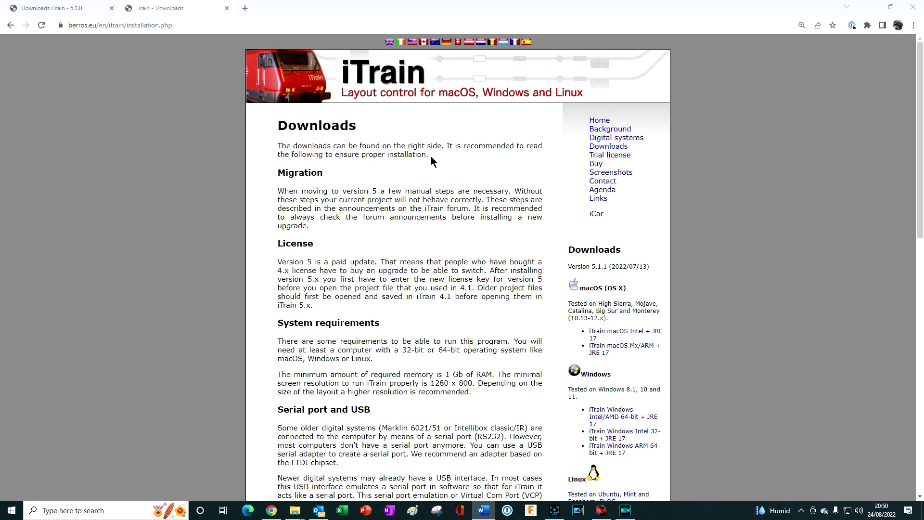
Look at the Release 5.1.0 download tab, then return to the iTrain Downloads tab and scroll down.
click(80, 11)
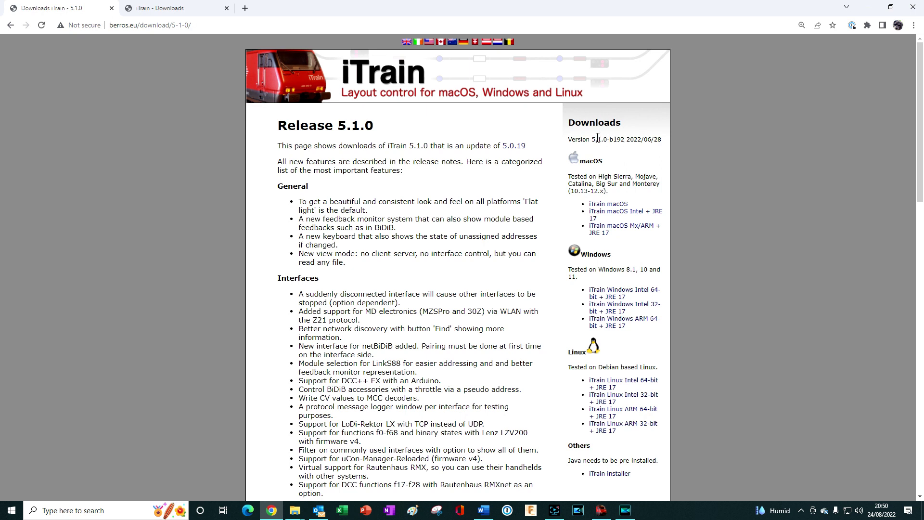
click(164, 10)
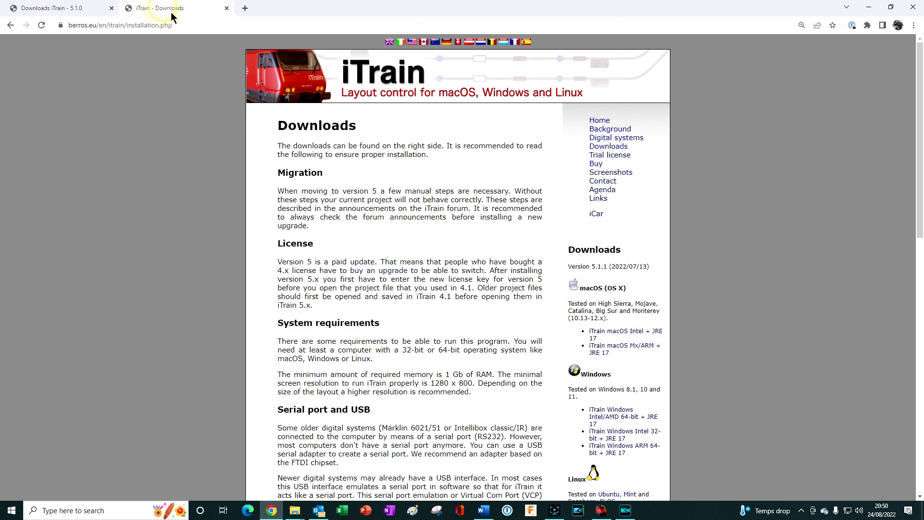
scroll(477, 205, down, 2)
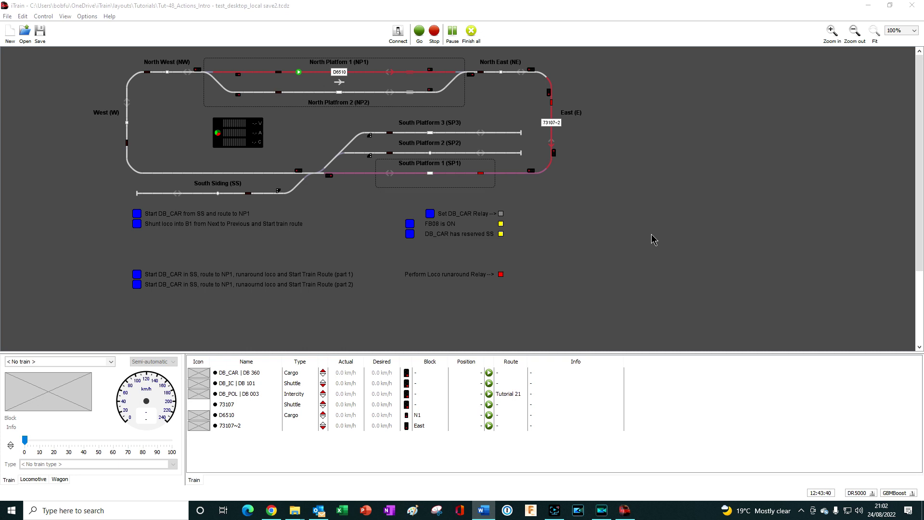
Close the iTrain application and the user iTrain folder window.
click(911, 6)
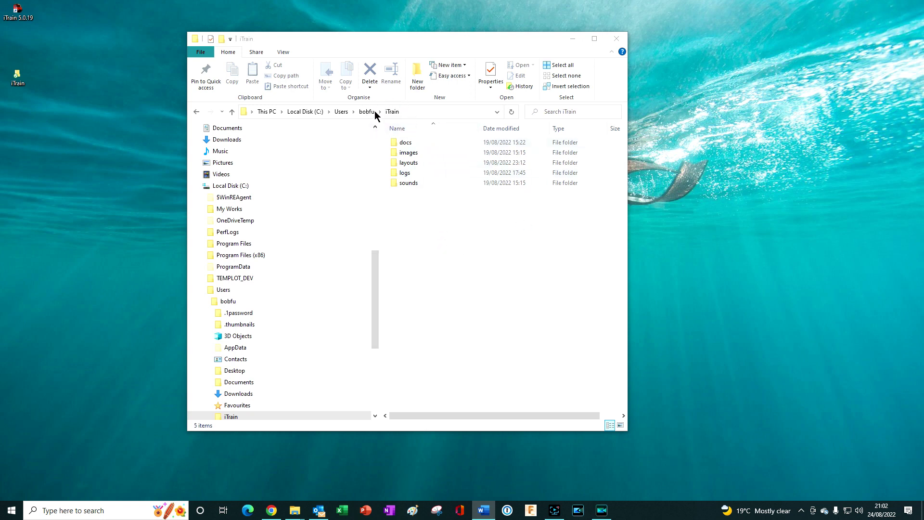
click(618, 41)
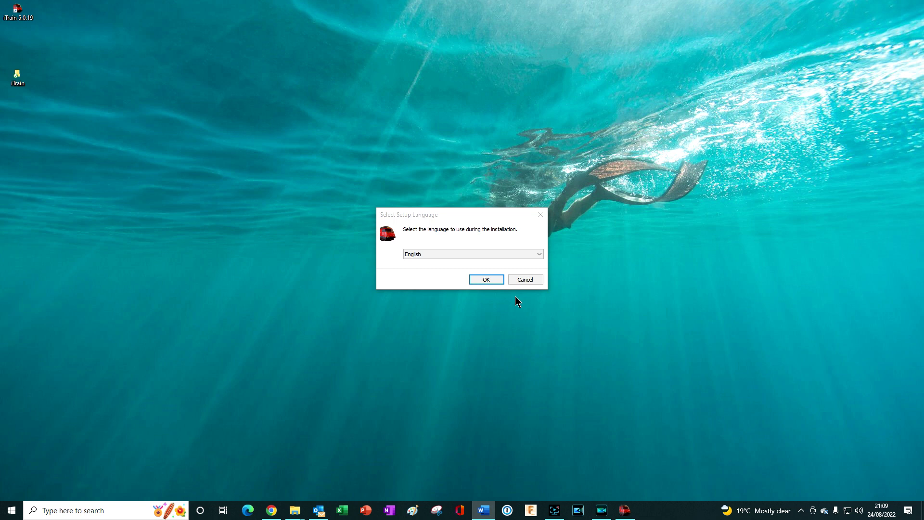
Choose English, accept the licence, keep the default folder and full components, and install iTrain 5.1.1.
click(489, 279)
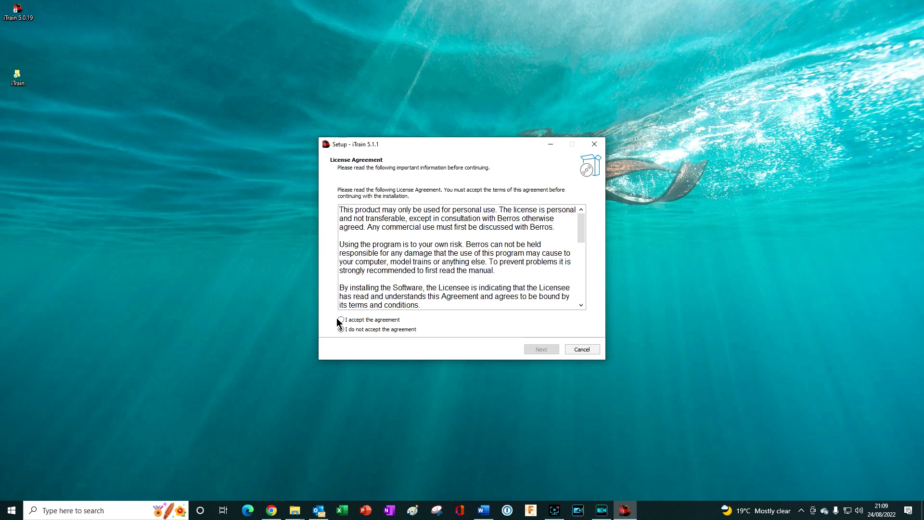
click(341, 320)
click(547, 349)
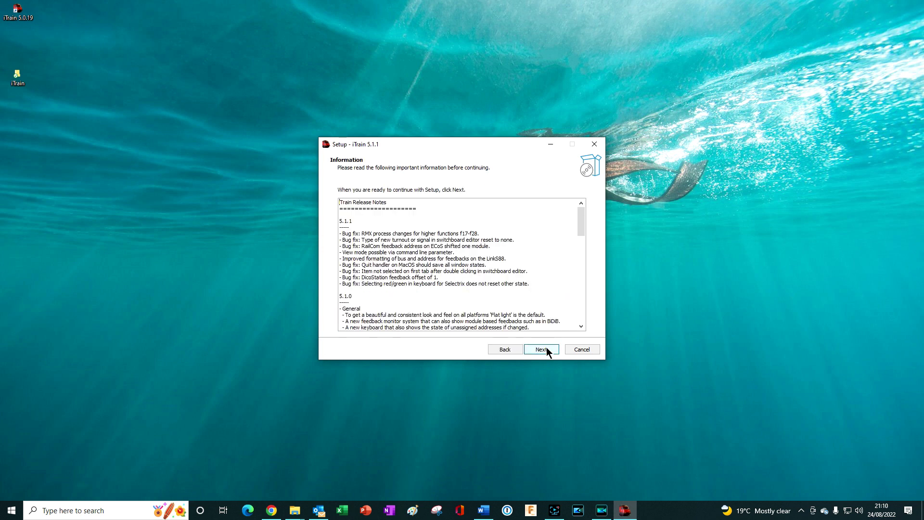
click(545, 349)
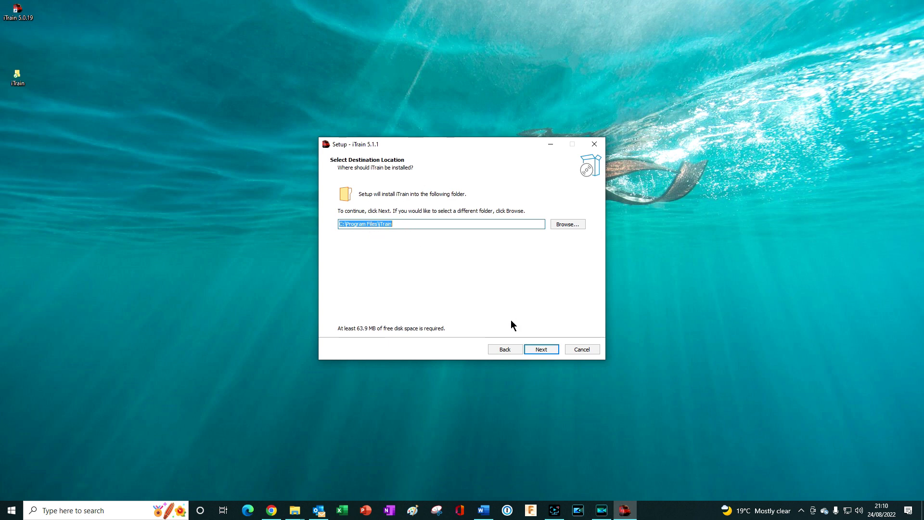
click(539, 350)
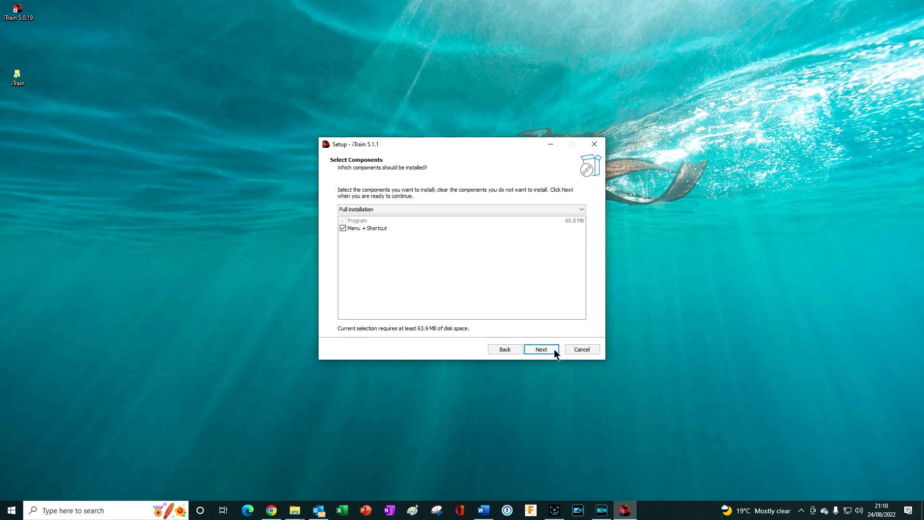
click(552, 349)
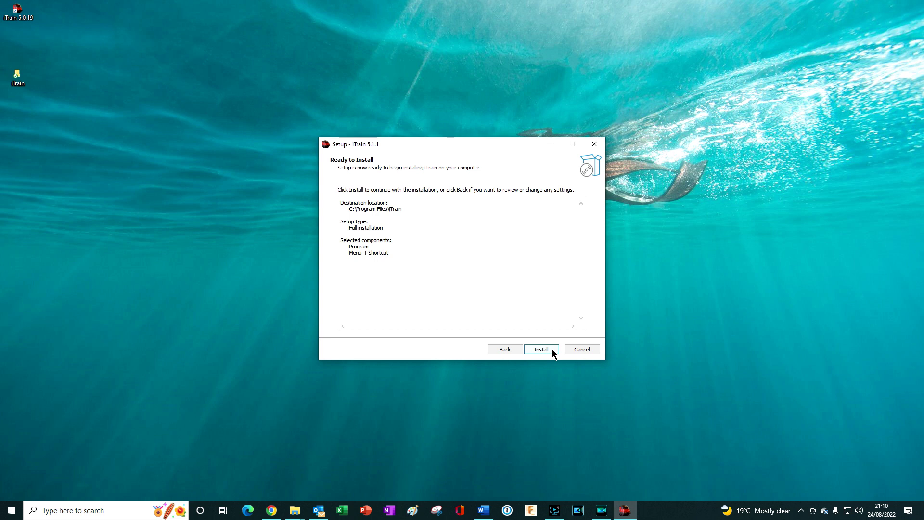
click(552, 348)
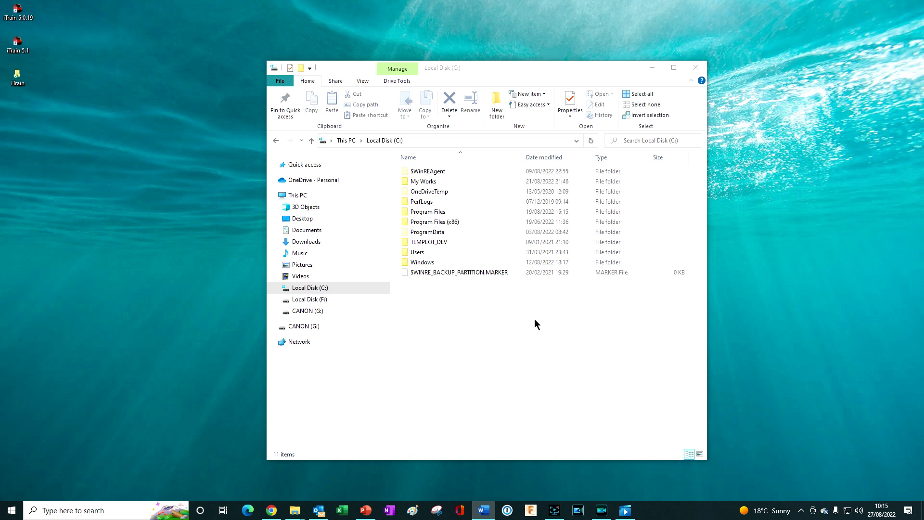
Open Program Files on Local Disk (C:) and select the iTrain installation folder.
click(423, 211)
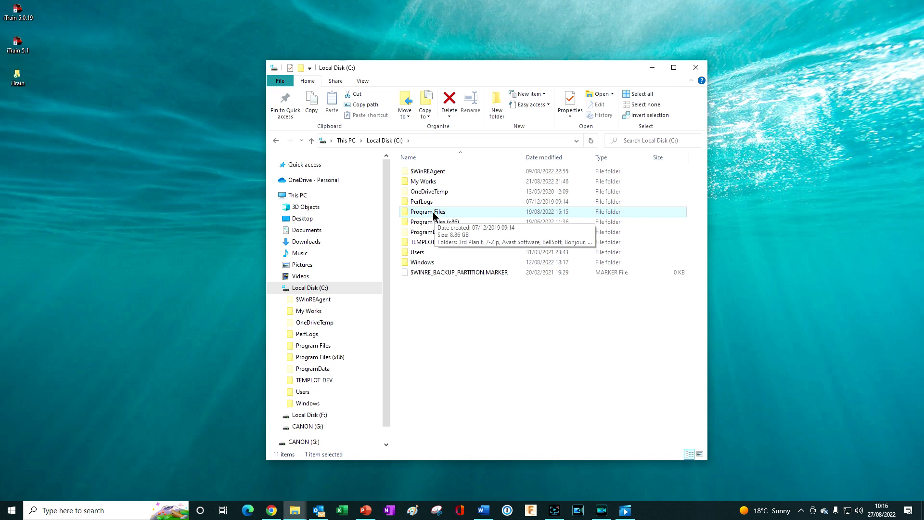
double_click(432, 213)
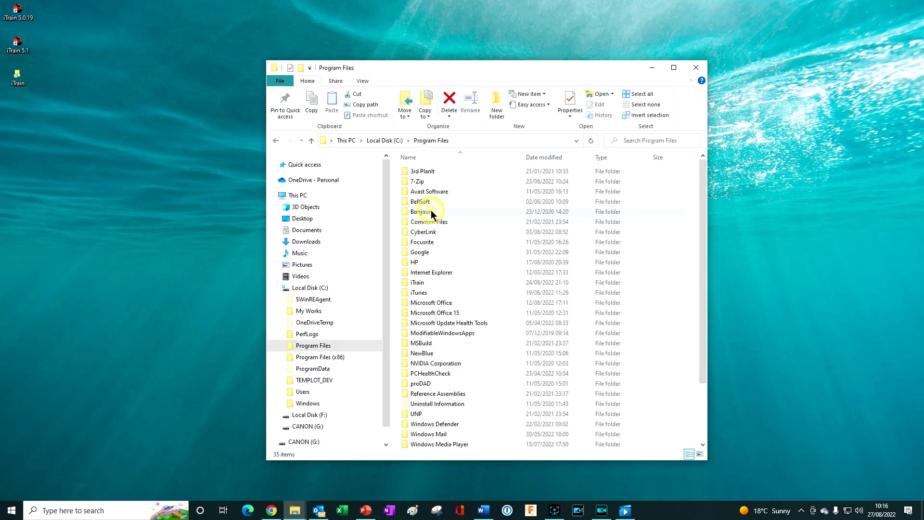
click(417, 284)
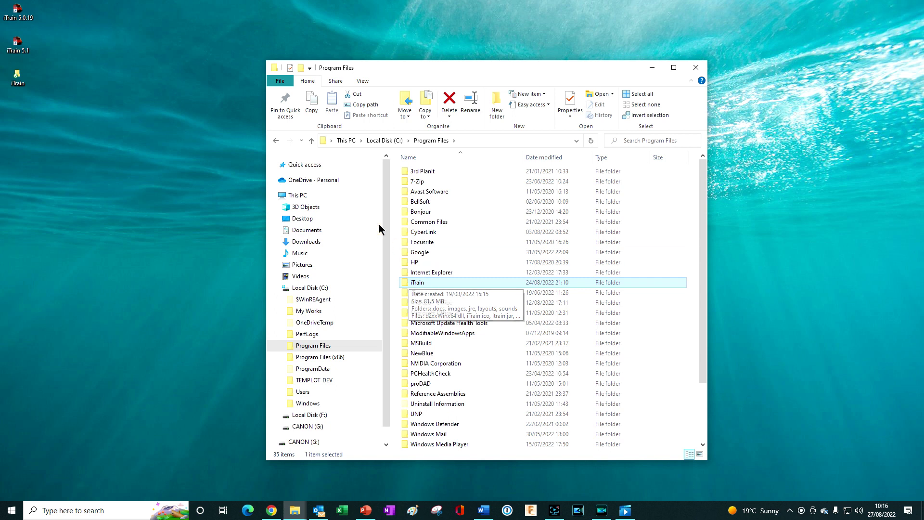
Go up to the C: drive root and select Program Files (x86), then Program Files.
click(312, 140)
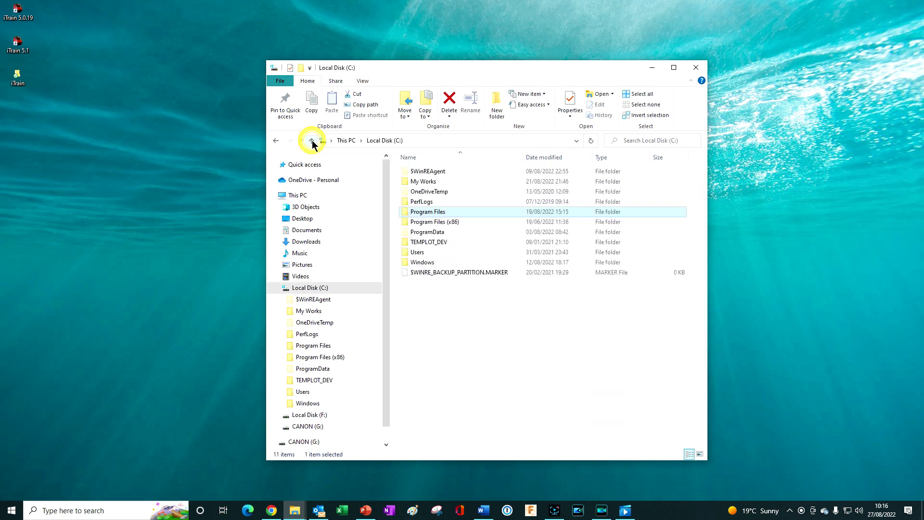
click(442, 224)
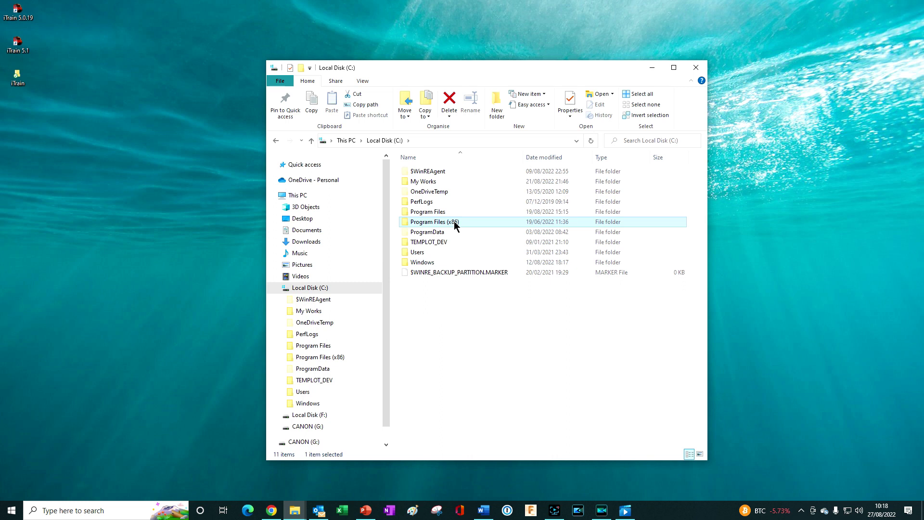
click(423, 213)
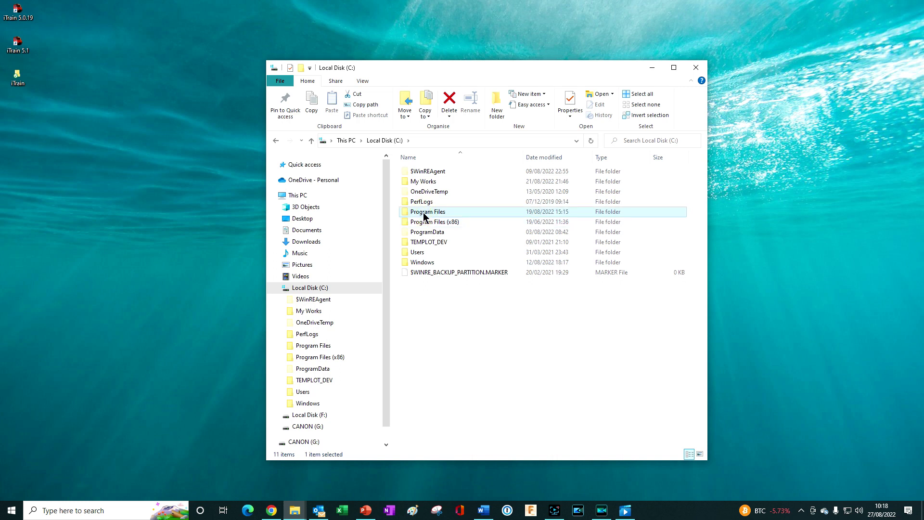
Browse to C:\Program Files\iTrain and select its 47.0 MB jre folder.
double_click(423, 213)
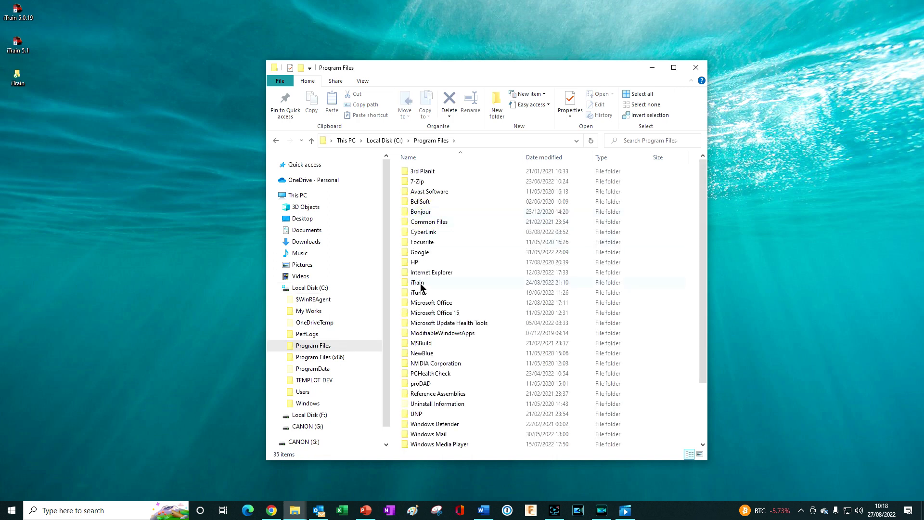
double_click(421, 286)
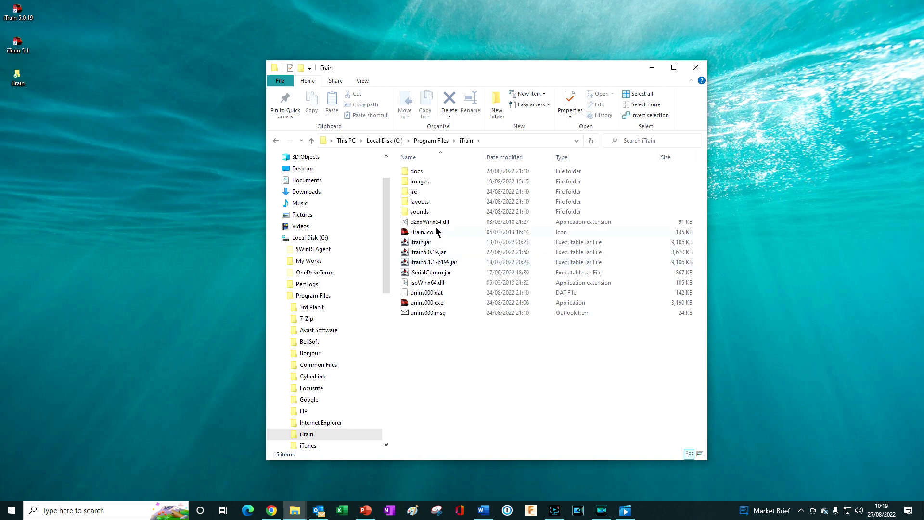
click(406, 192)
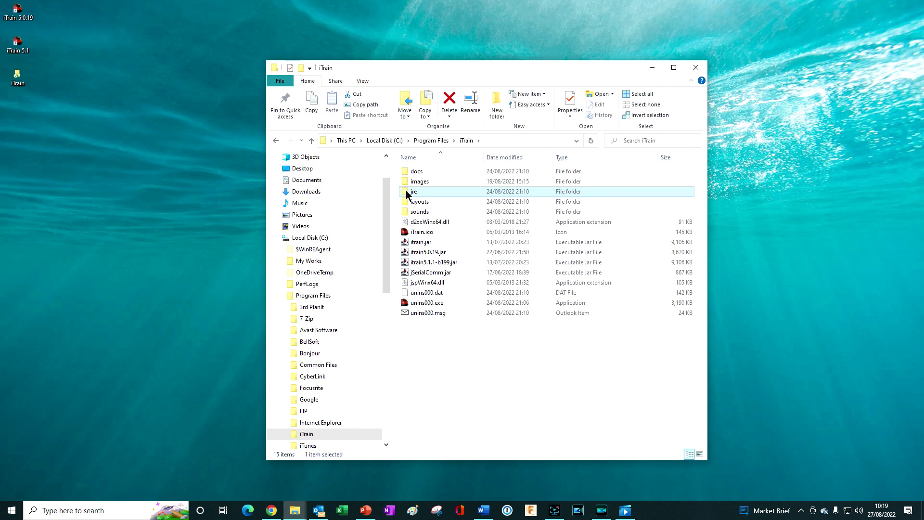
mouse_move(406, 194)
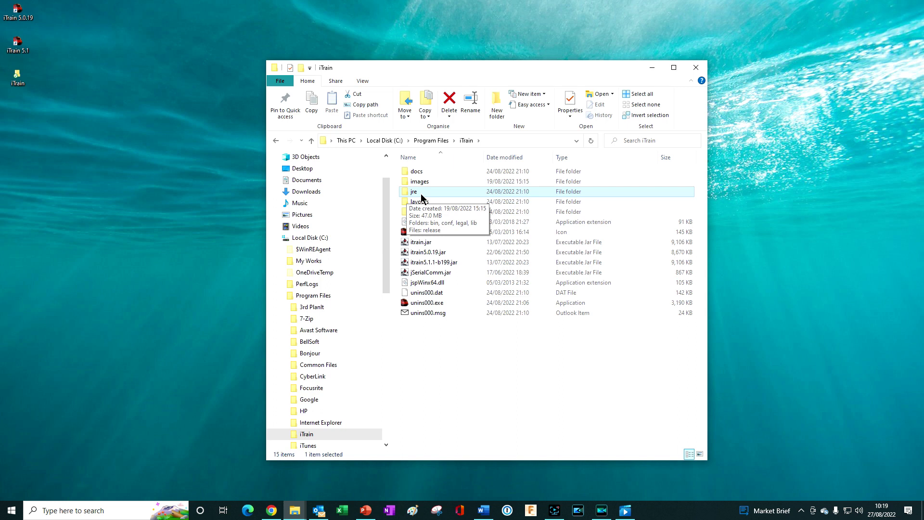
Go from C: through Users and the user's profile into iTrain, showing docs, images, layouts, logs, sounds.
click(384, 141)
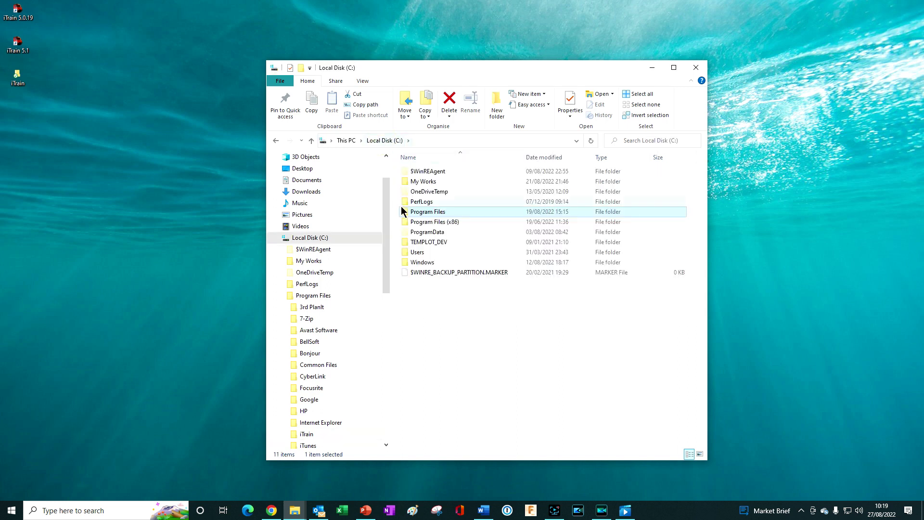
double_click(417, 252)
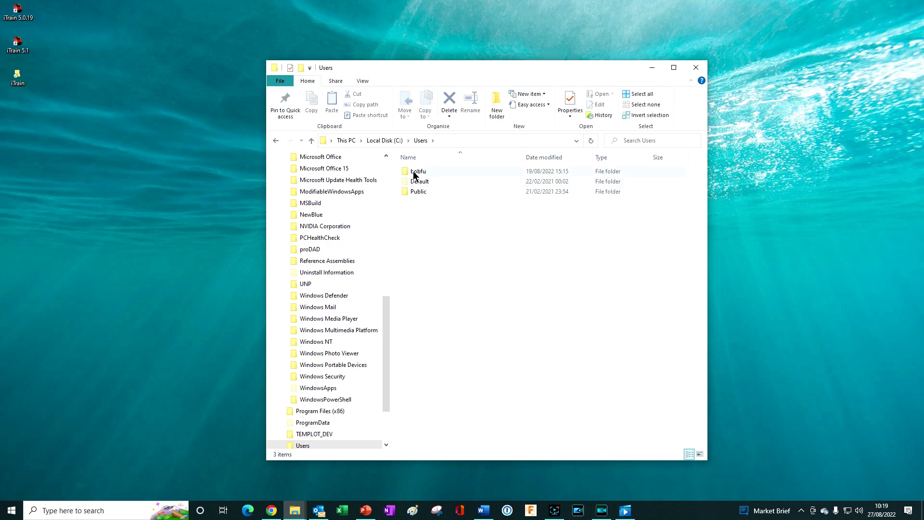
double_click(414, 172)
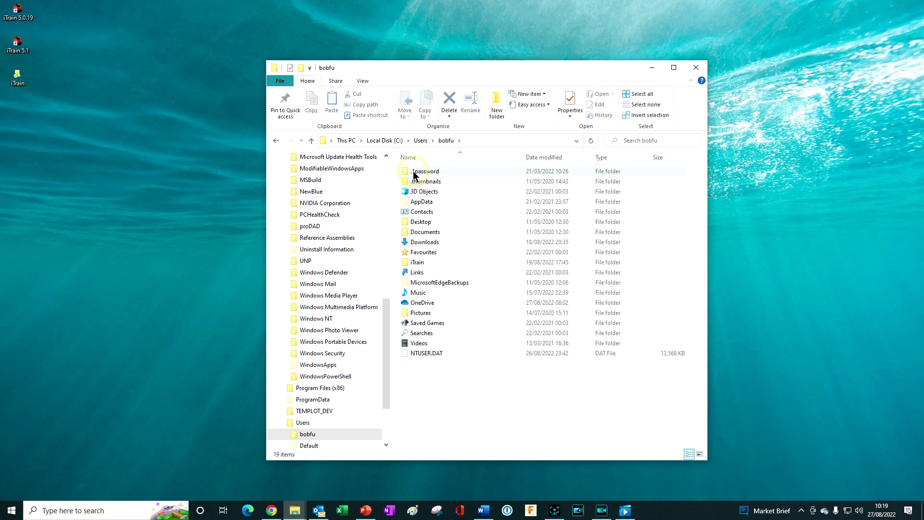
double_click(416, 263)
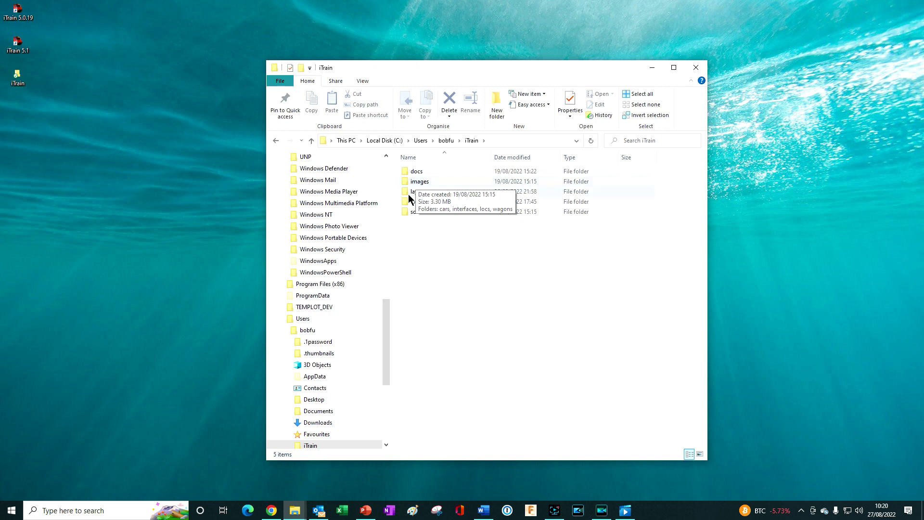
mouse_move(414, 212)
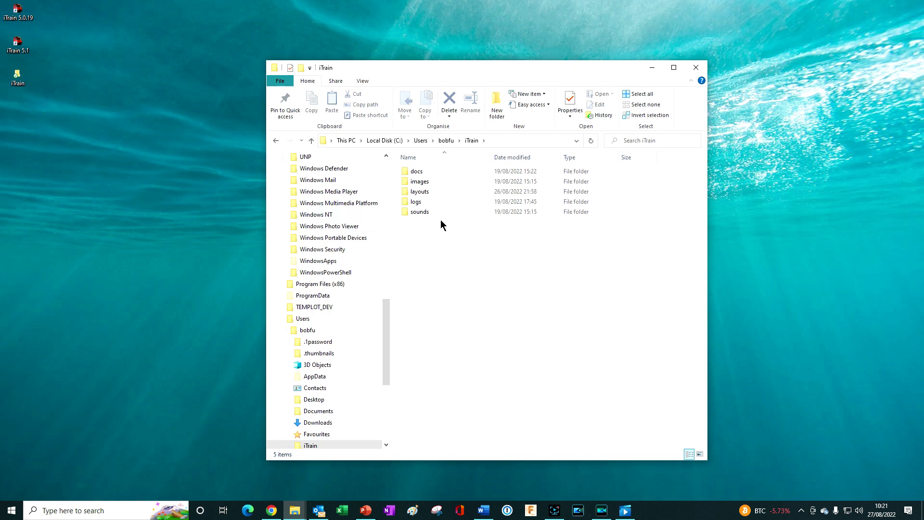
Return to C:\Program Files and select the iTrain installation folder.
click(390, 142)
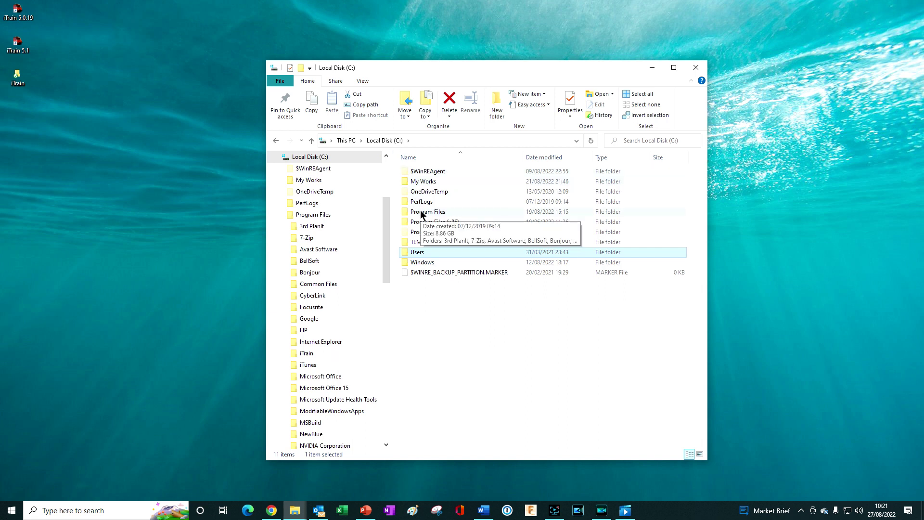
click(419, 212)
double_click(414, 212)
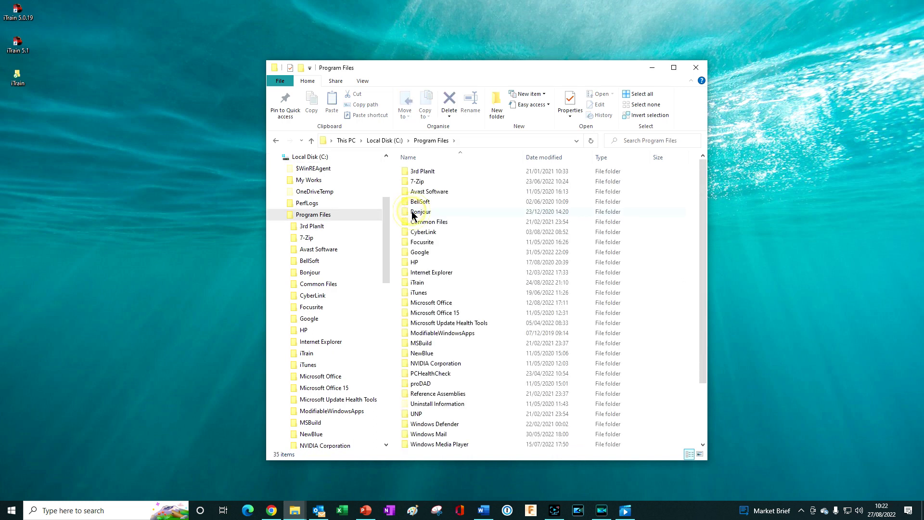
click(415, 284)
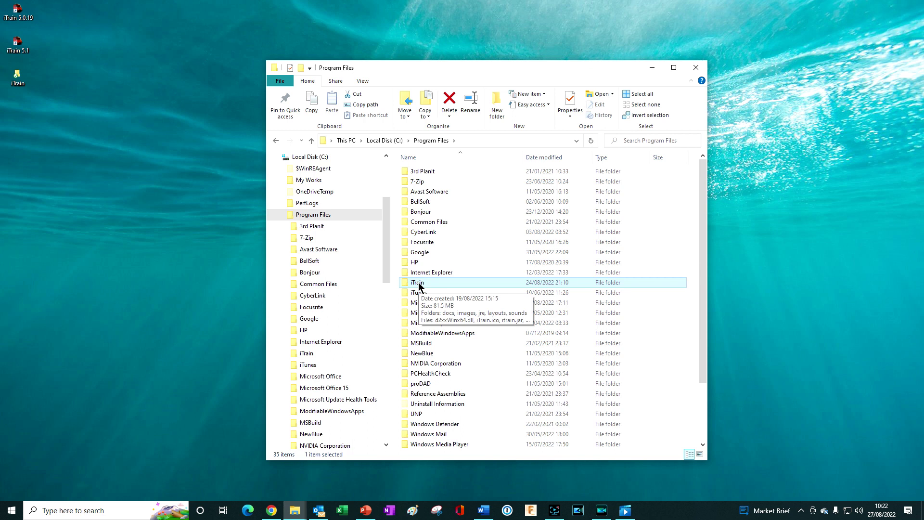
Go to the user's profile folder under Users and select its iTrain folder.
click(378, 140)
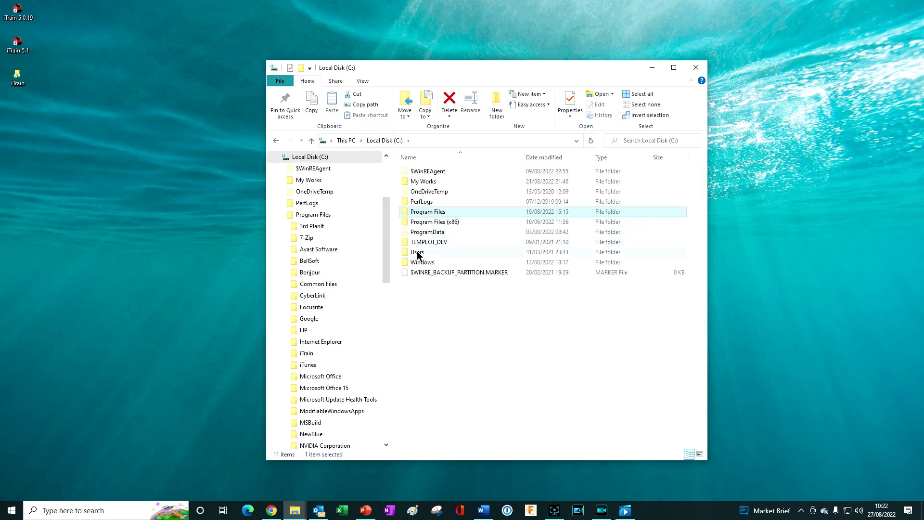
double_click(417, 252)
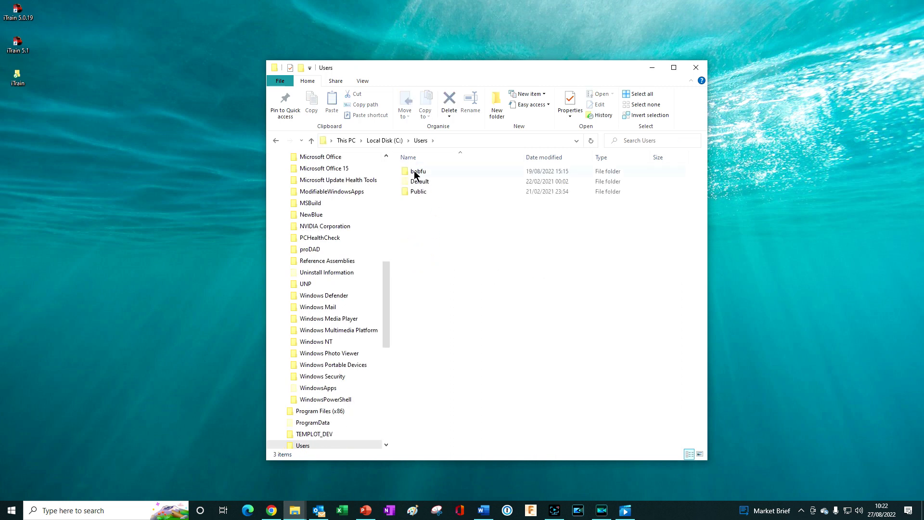
double_click(415, 172)
click(415, 263)
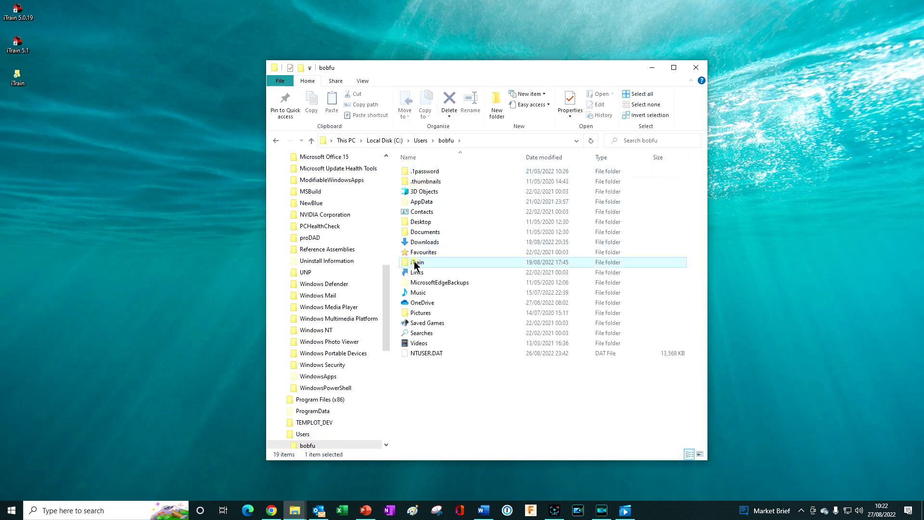